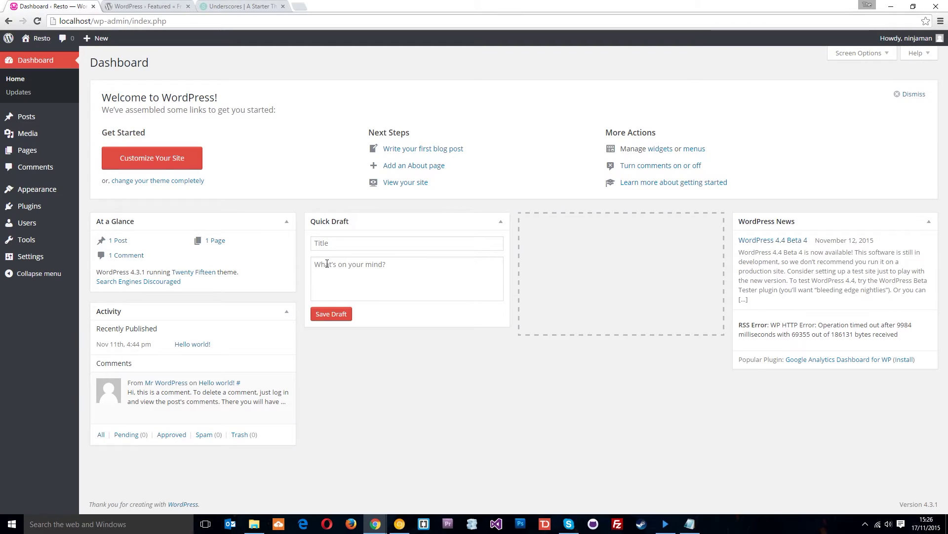
Open Add Themes from Appearance > Themes and browse featured themes such as StairWay, Nordby and RedPro
mouse_move(40, 195)
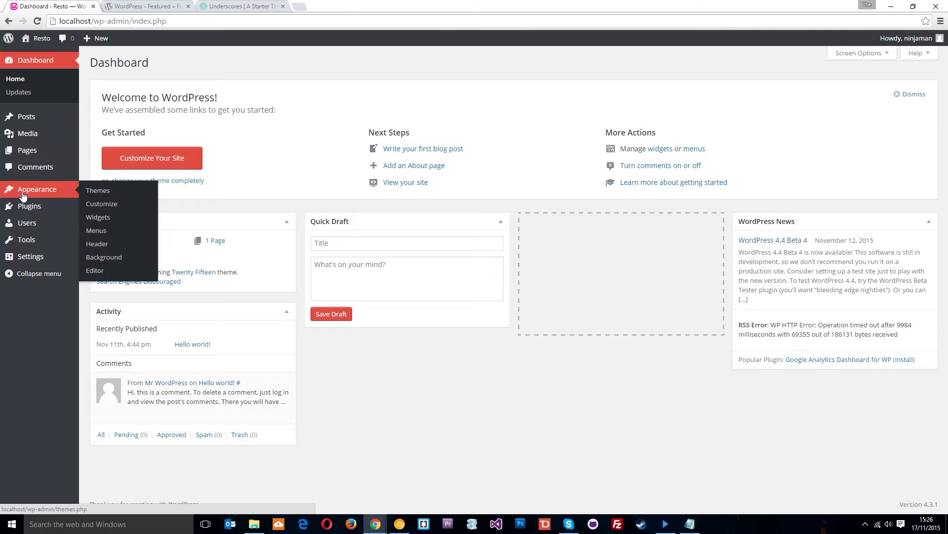
click(105, 193)
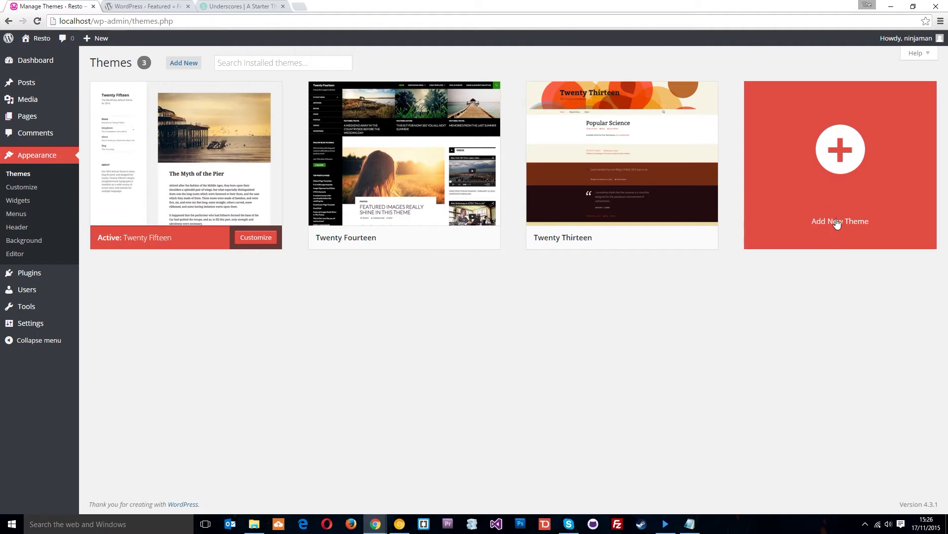
click(844, 154)
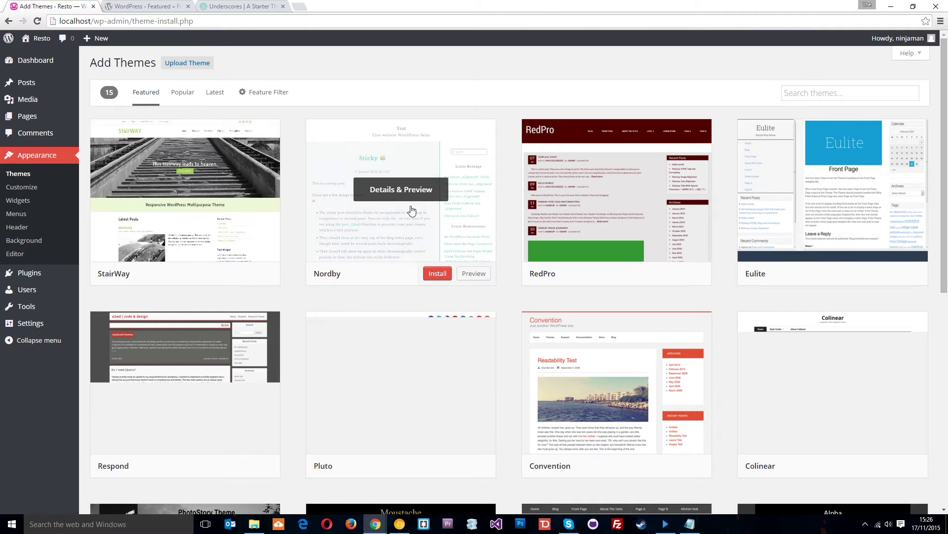
scroll(819, 201, down, 1)
scroll(819, 202, down, 2)
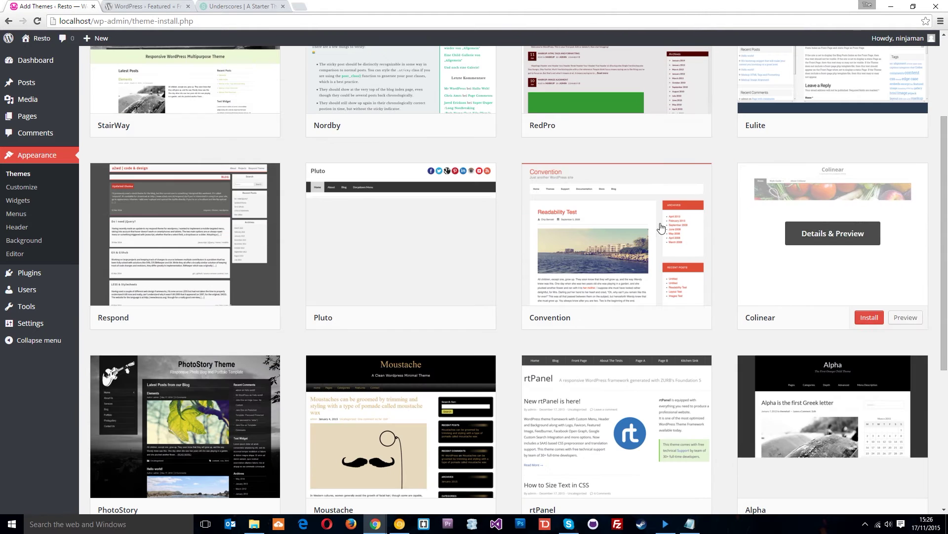
scroll(188, 343, down, 2)
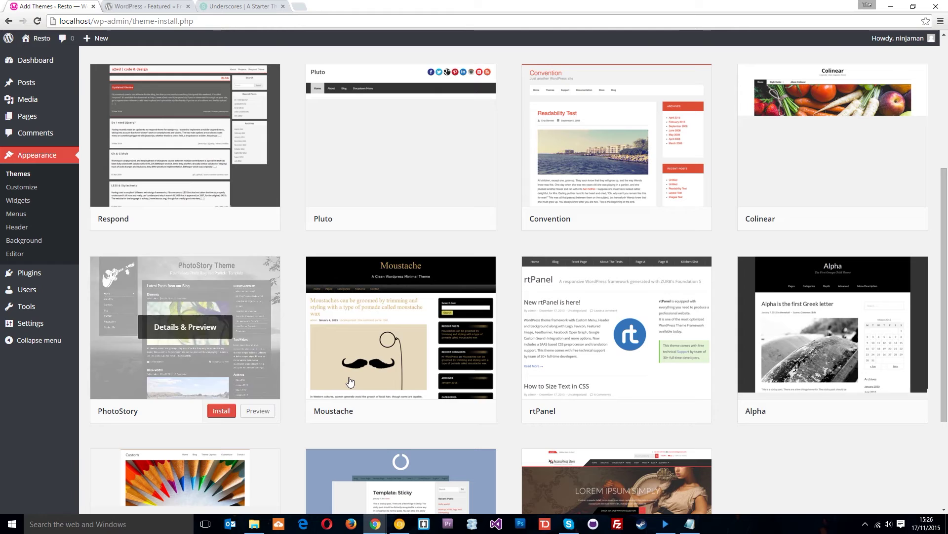
scroll(652, 312, down, 3)
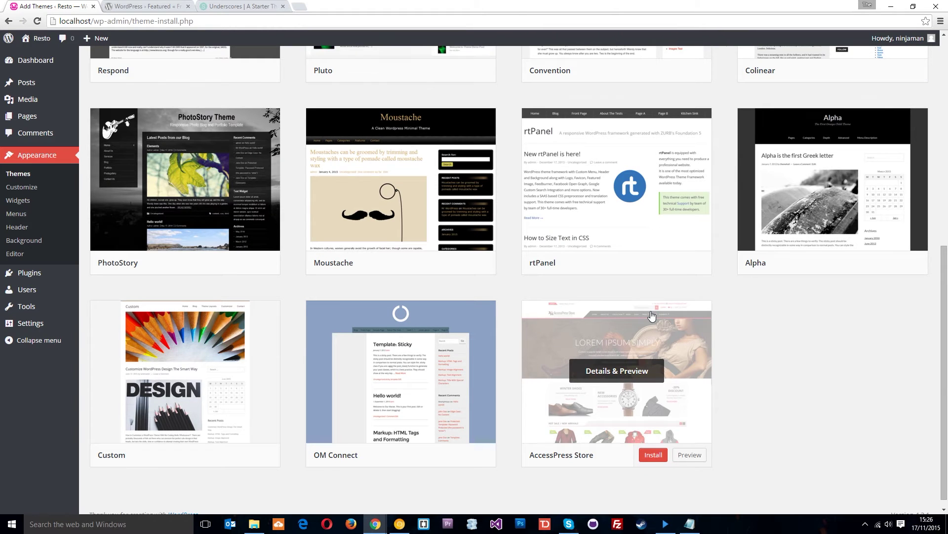
scroll(652, 315, up, 8)
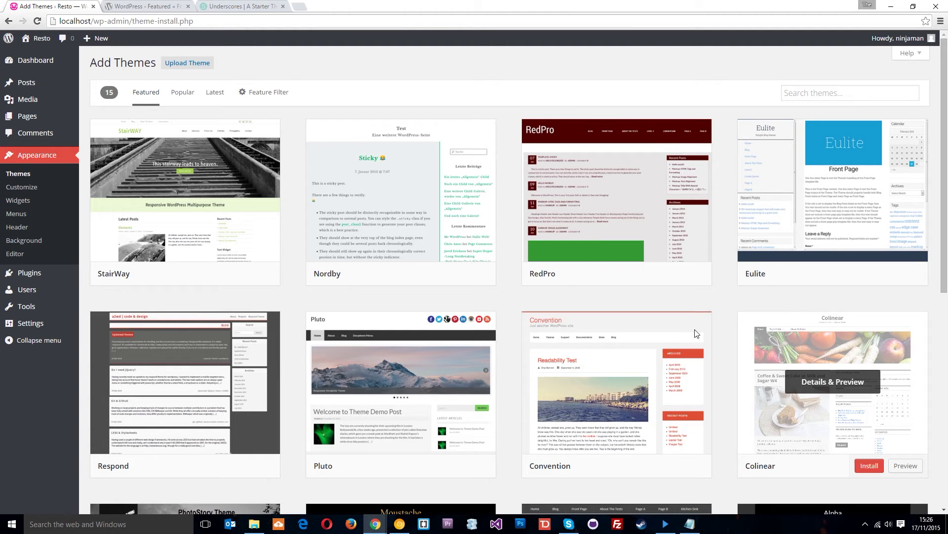
On underscores.me, generate theme 'resto' with the author name and website filled in, then open resto.zip
click(229, 7)
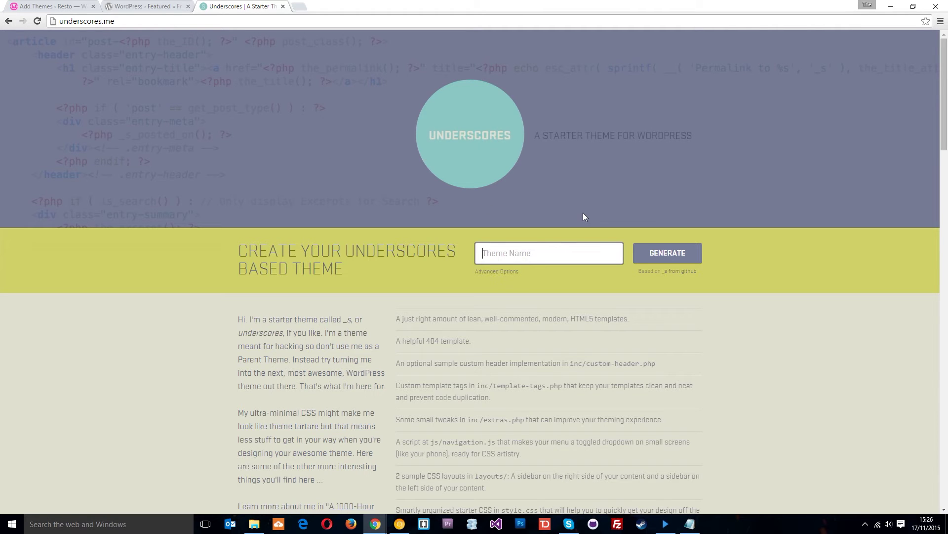
text(resto)
click(500, 273)
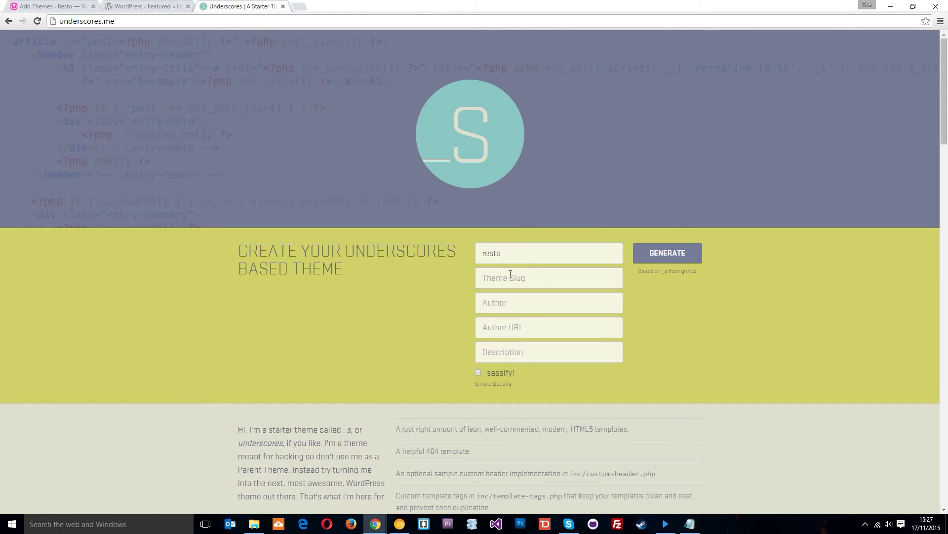
click(535, 303)
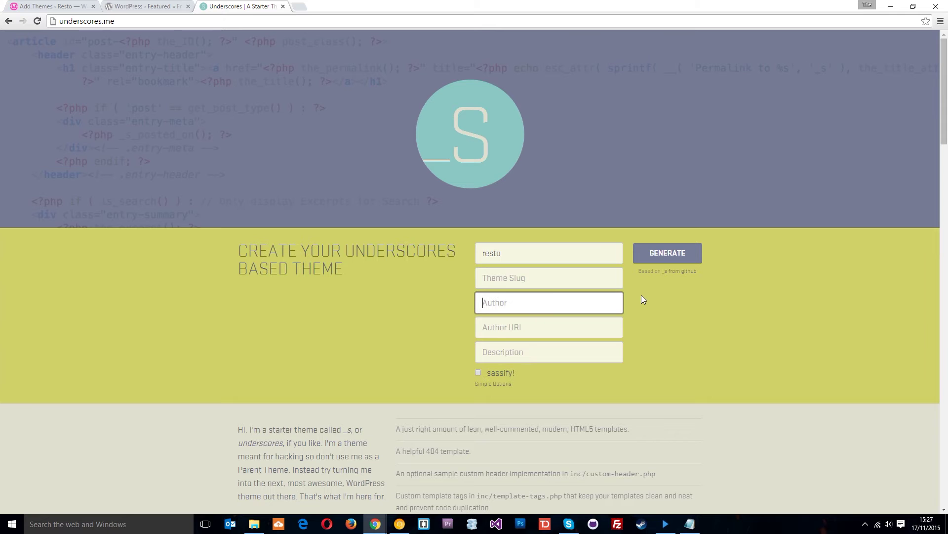
text(Net Ninja)
click(495, 324)
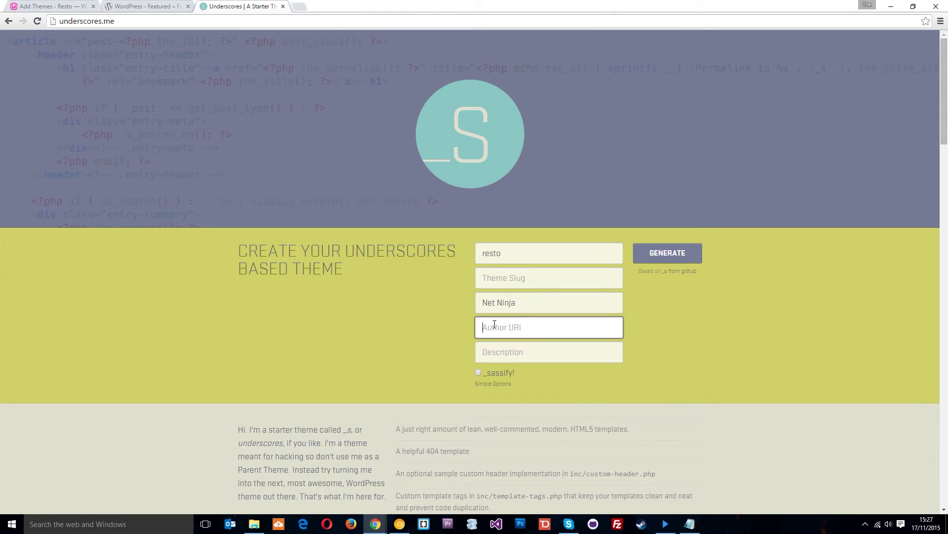
text(http://www.thenetninja.co.uk)
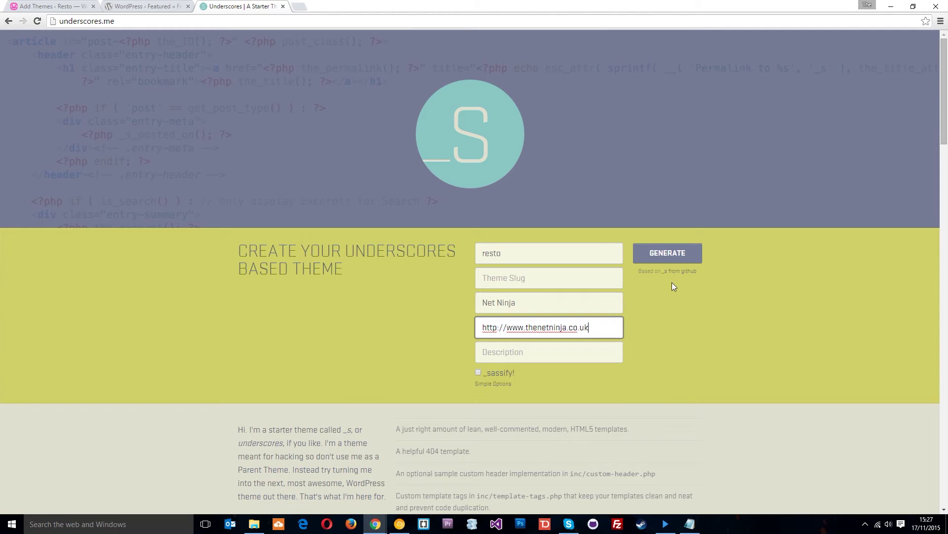
click(679, 261)
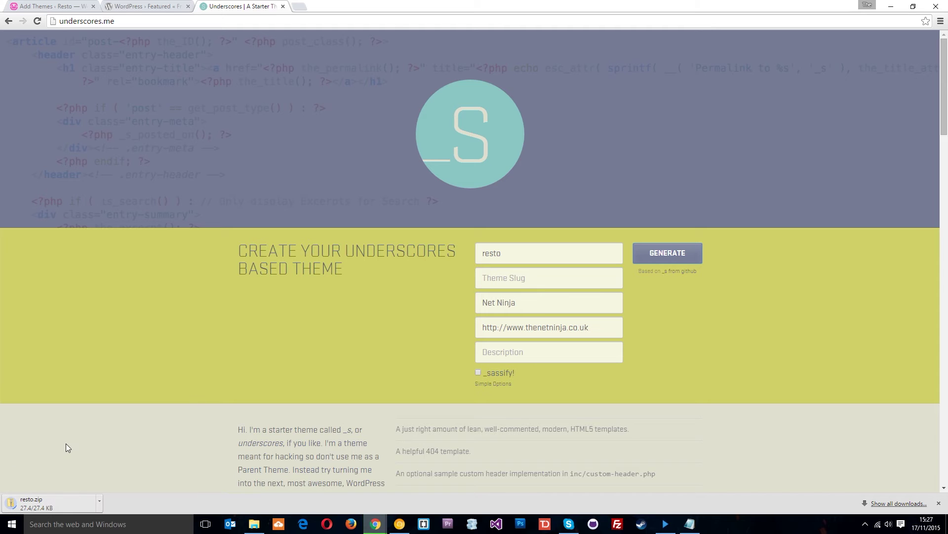
click(21, 505)
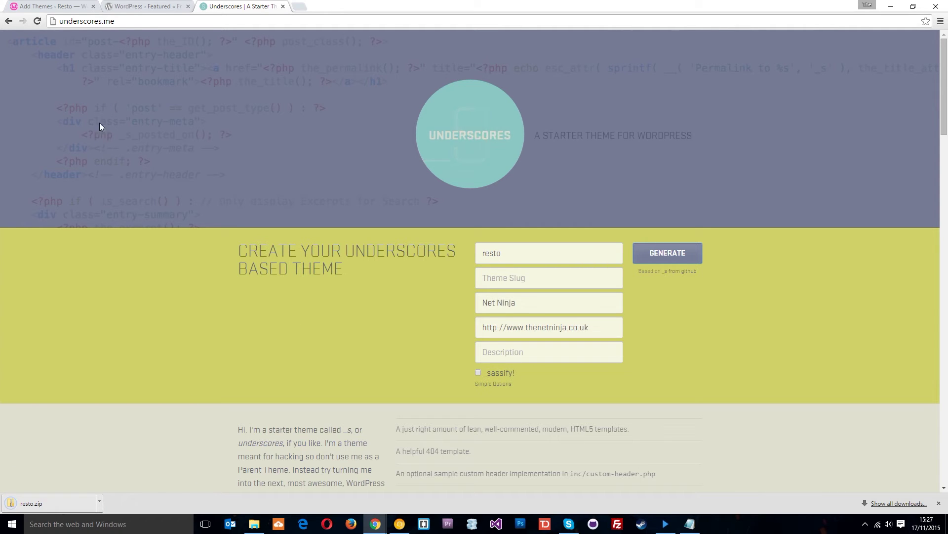
Upload resto.zip from Downloads on the Add Themes page and install it
click(53, 6)
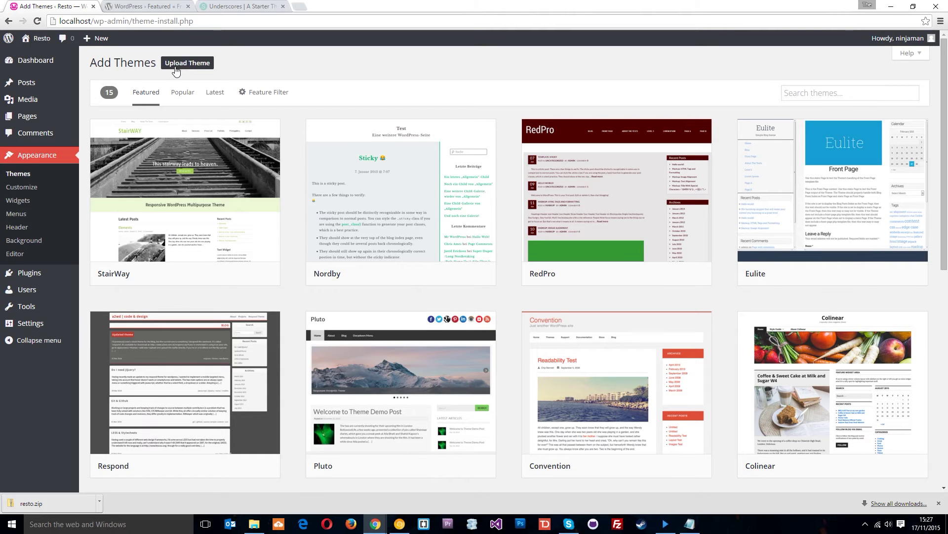
click(188, 68)
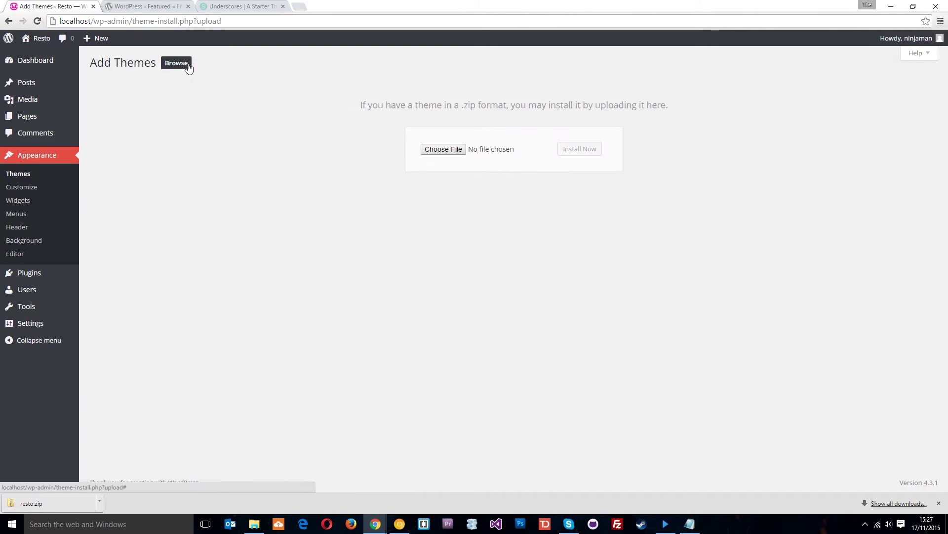
click(443, 149)
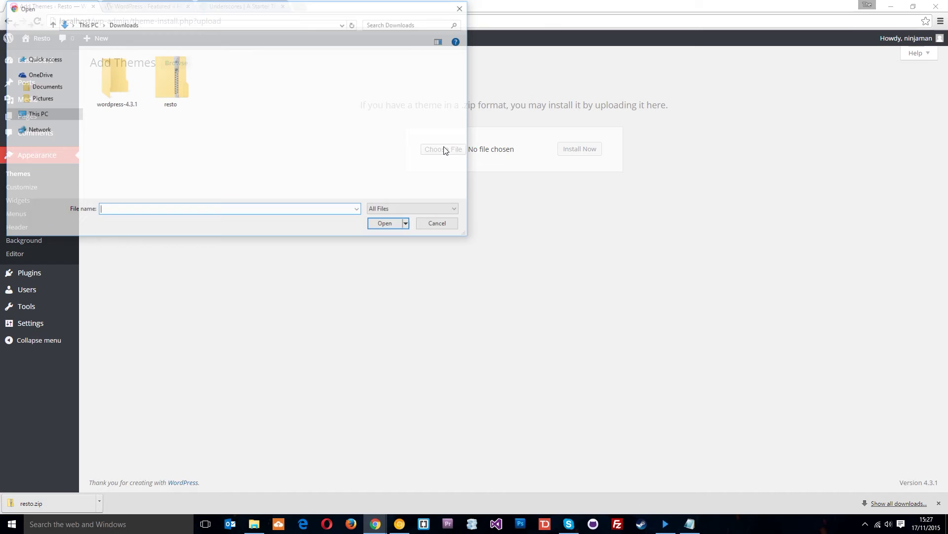
double_click(169, 79)
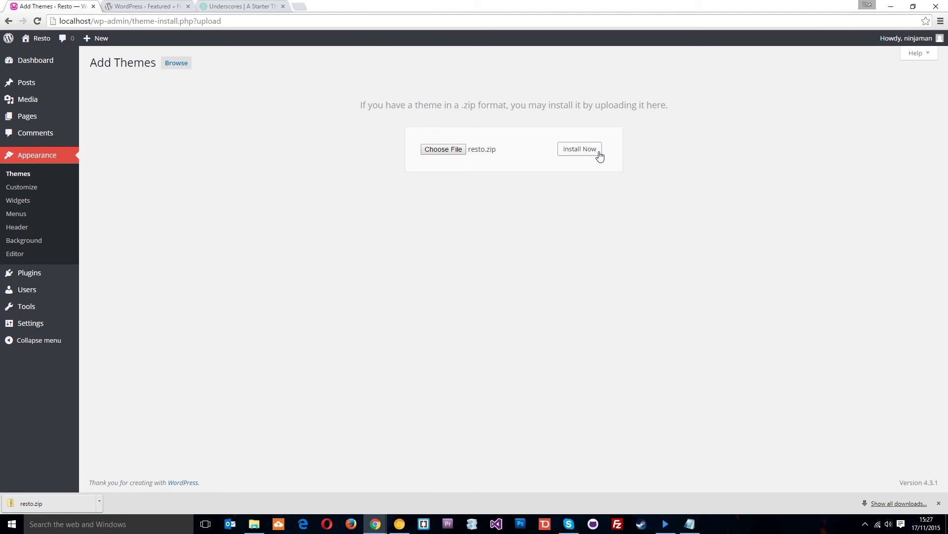
click(599, 154)
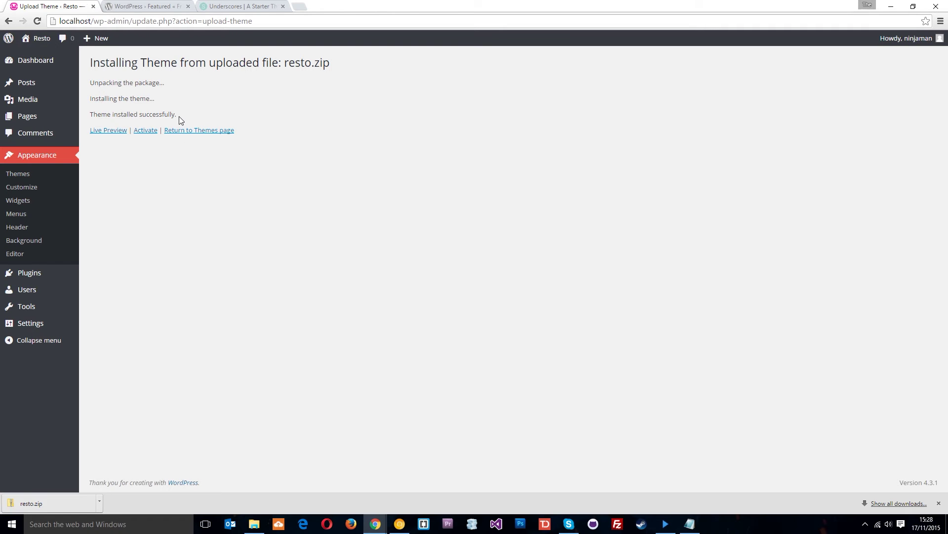
Return to the Themes page and activate the resto theme
click(195, 135)
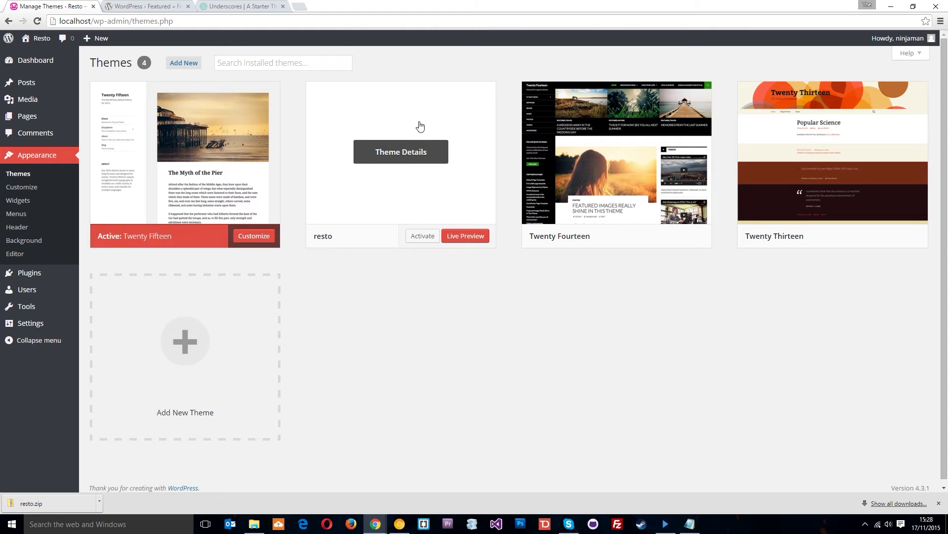
click(425, 239)
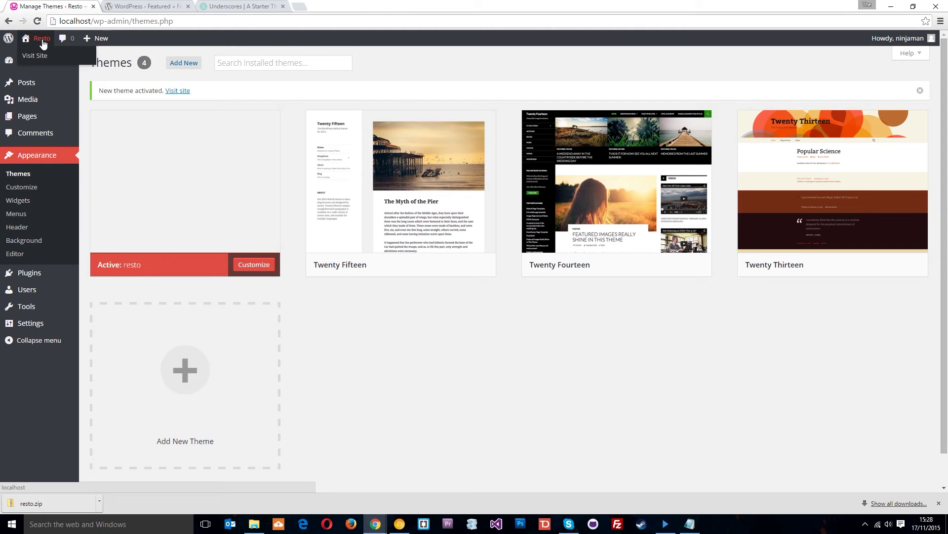
Open the Resto site's front page in a new tab and view its plain, unstyled layout
right_click(42, 58)
click(69, 60)
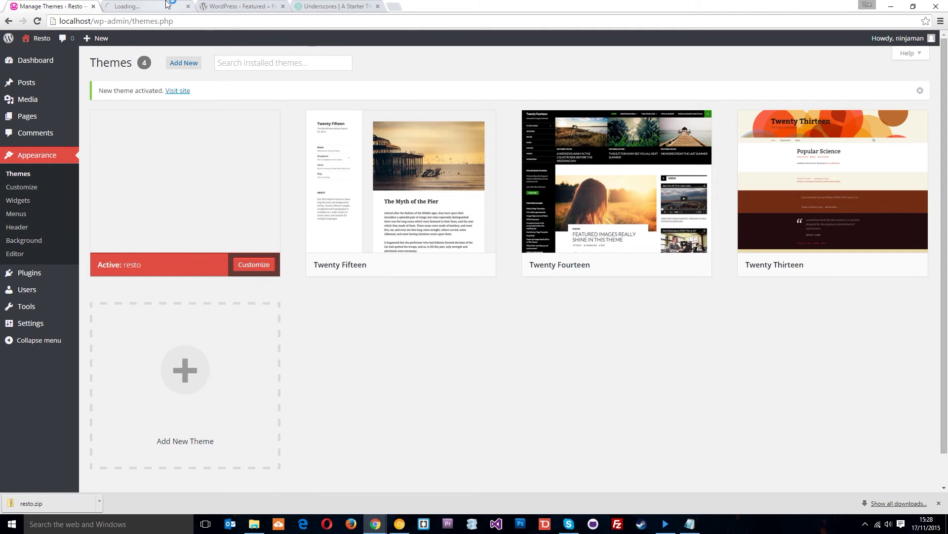
click(148, 6)
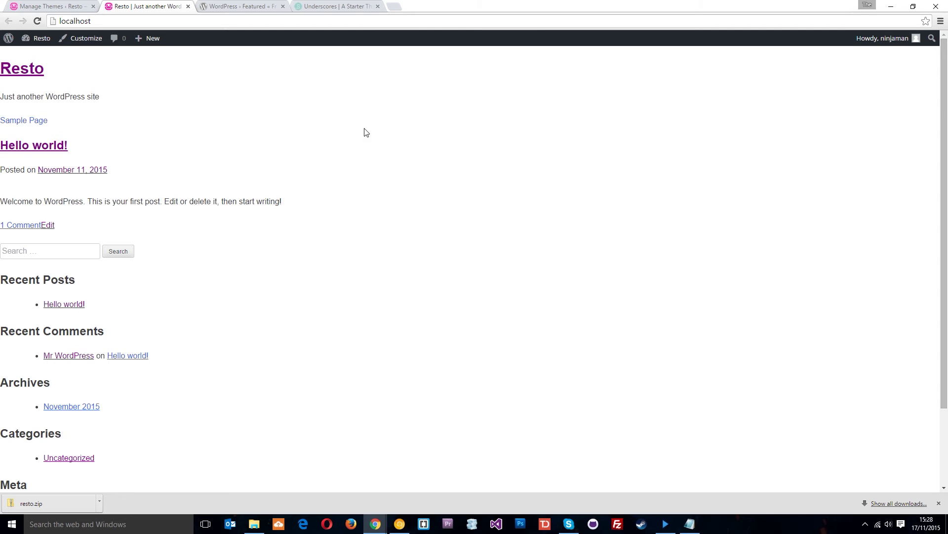
scroll(363, 136, down, 3)
scroll(361, 149, up, 3)
From the Themes tab, open the www directory through the WampServer tray menu
click(49, 6)
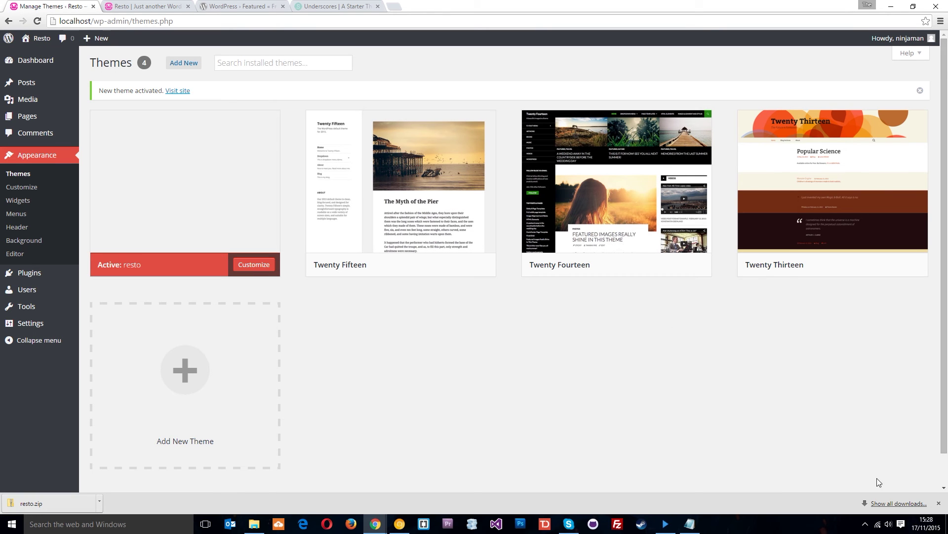
click(865, 524)
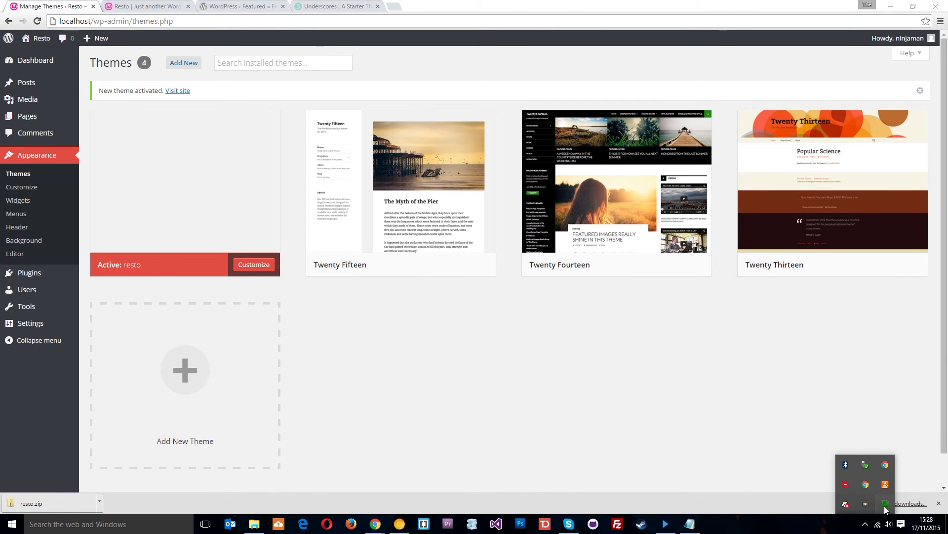
click(866, 504)
click(903, 403)
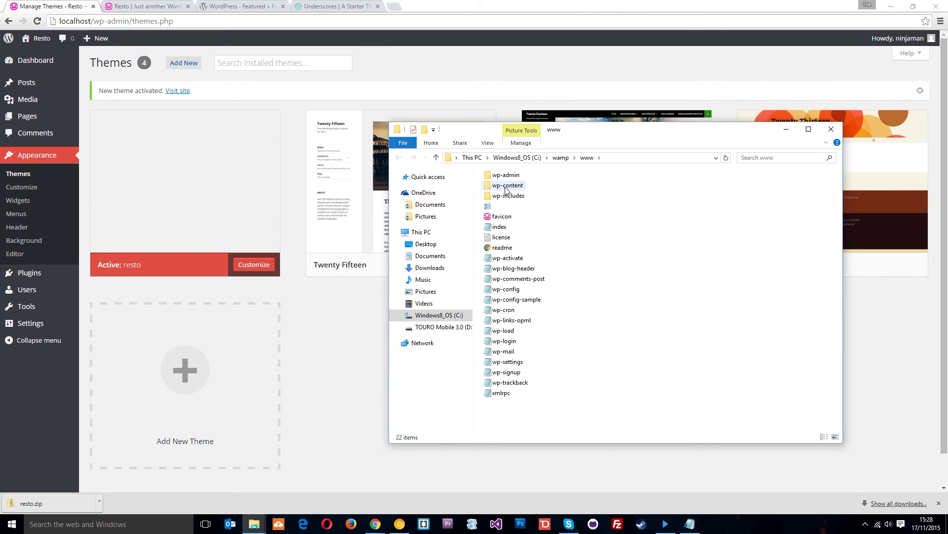
Navigate into wp-content\themes\resto to view the theme's files
double_click(505, 186)
double_click(504, 198)
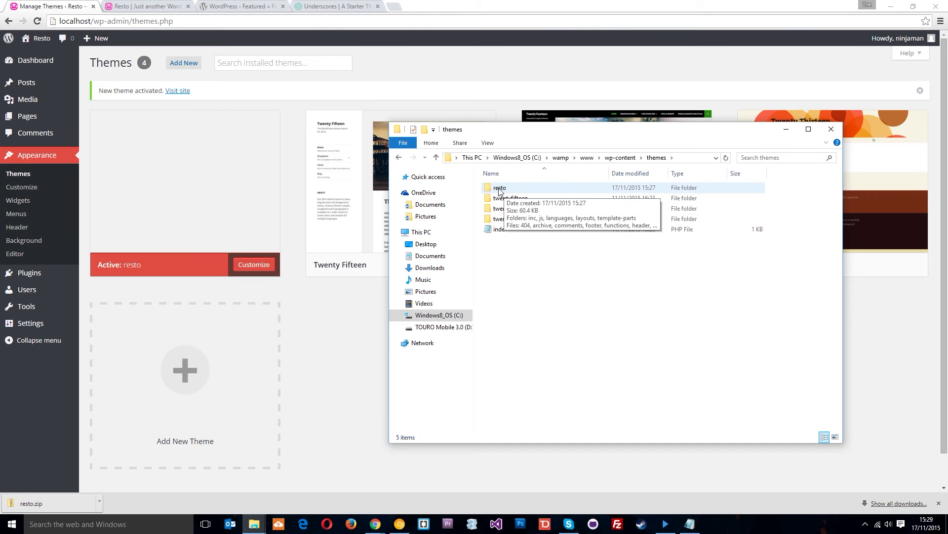
drag(546, 138, 573, 205)
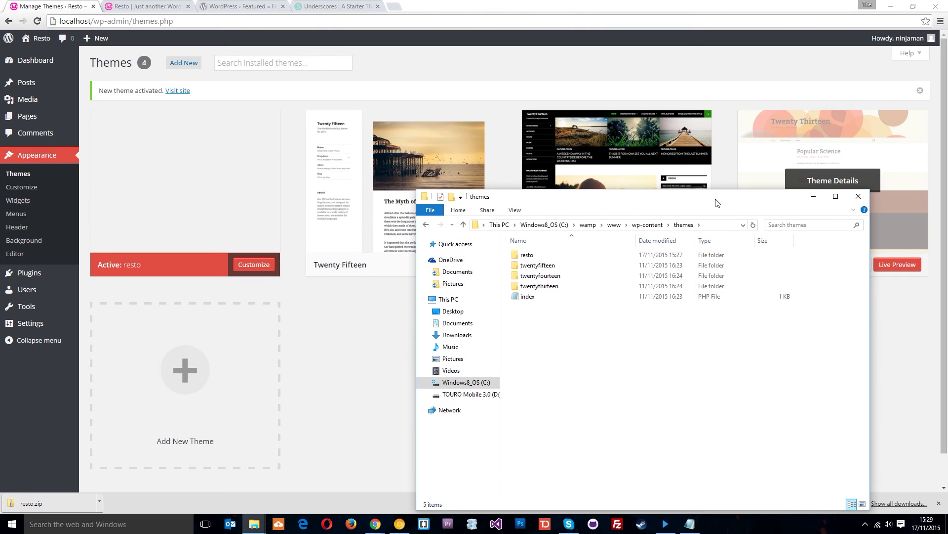
drag(624, 204, 615, 123)
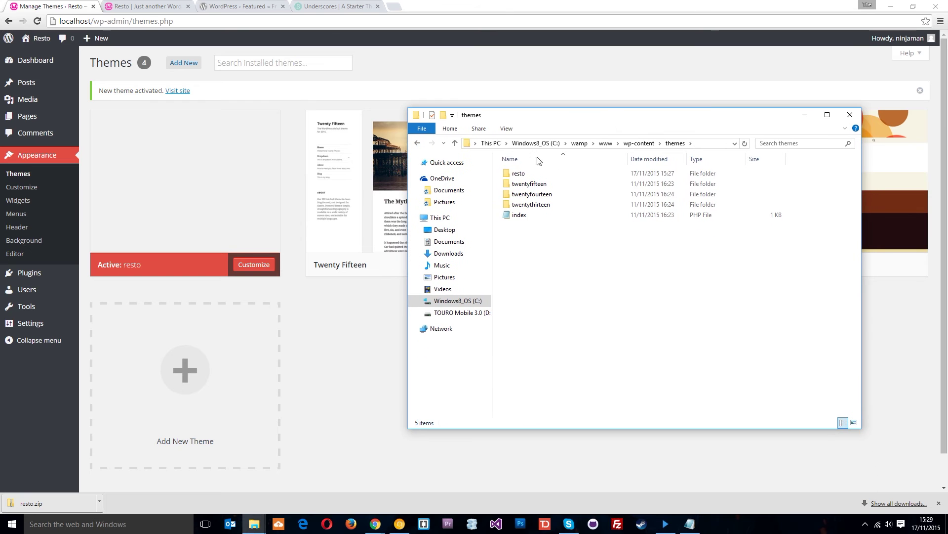
double_click(523, 174)
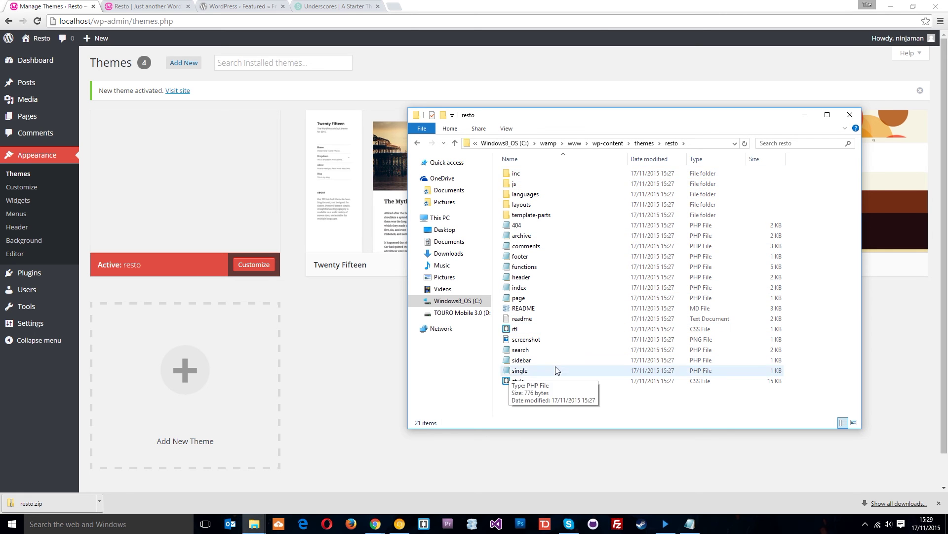
mouse_move(257, 247)
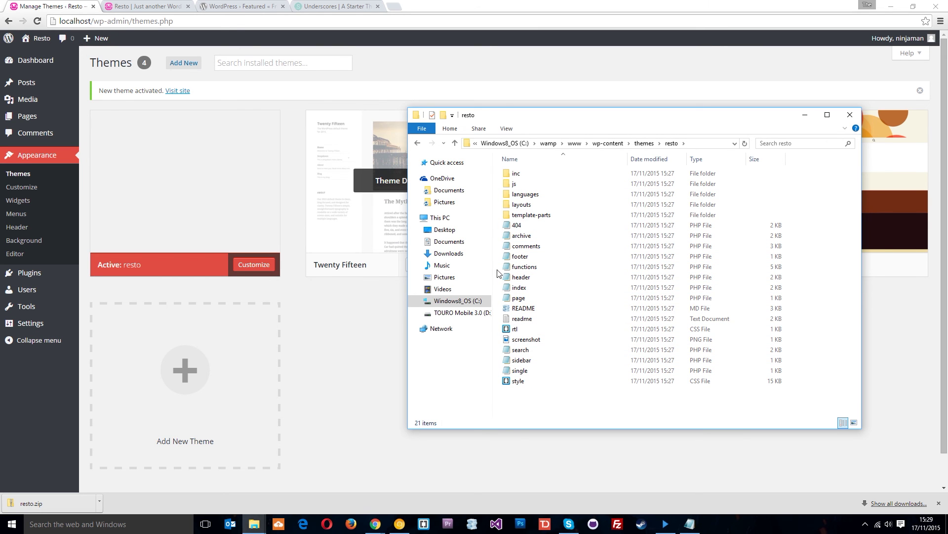
Close the resto folder window in File Explorer
click(849, 115)
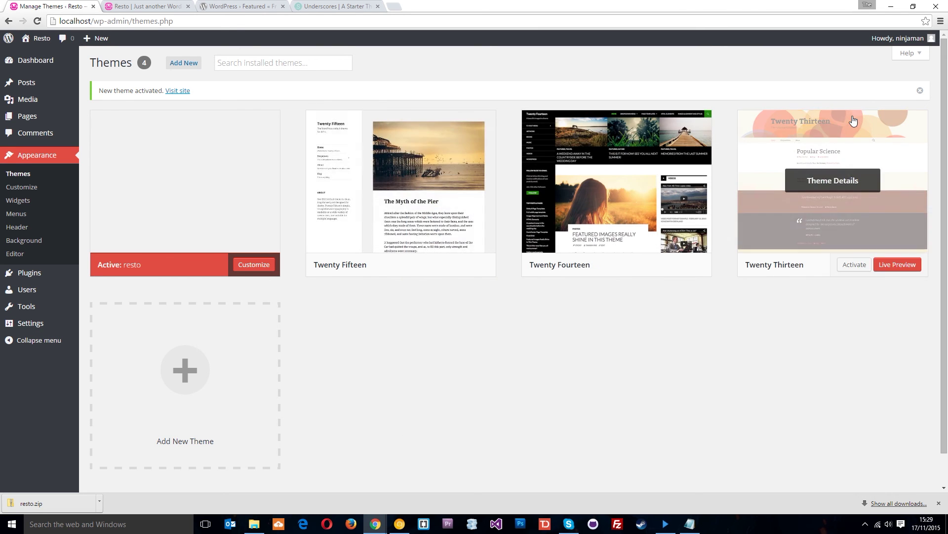